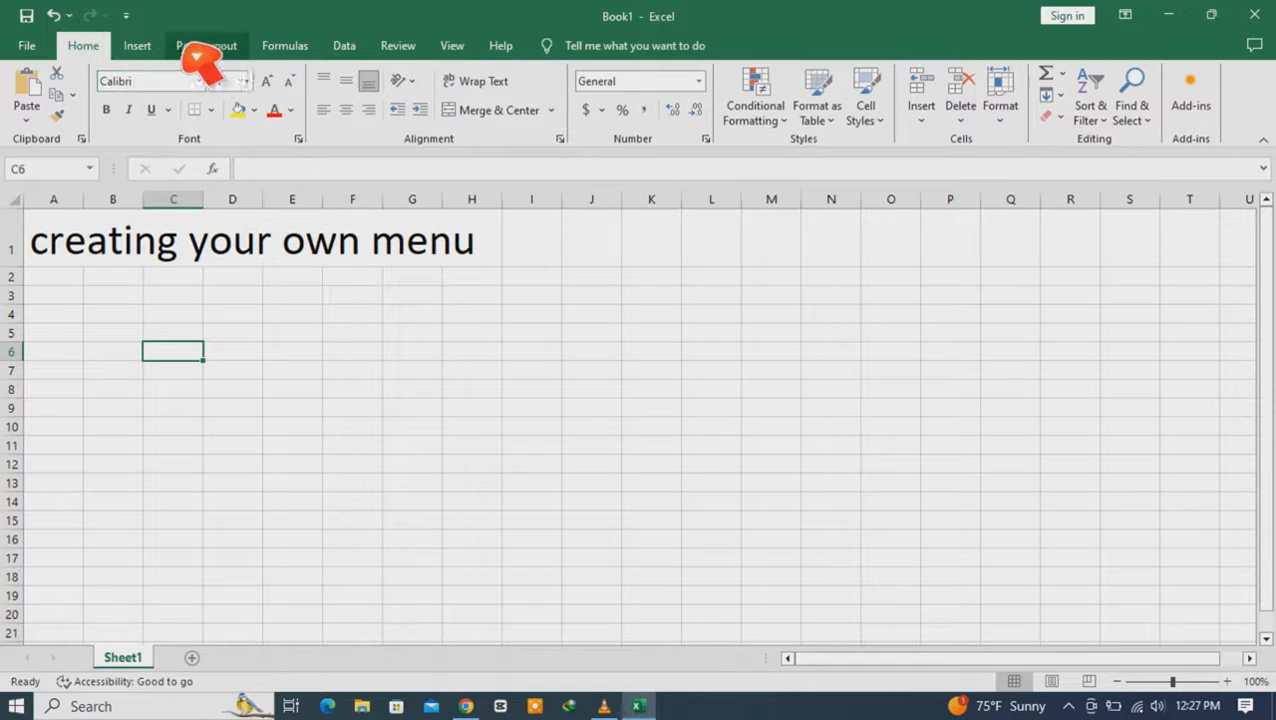
pyautogui.click(139, 46)
pyautogui.click(285, 46)
pyautogui.click(83, 46)
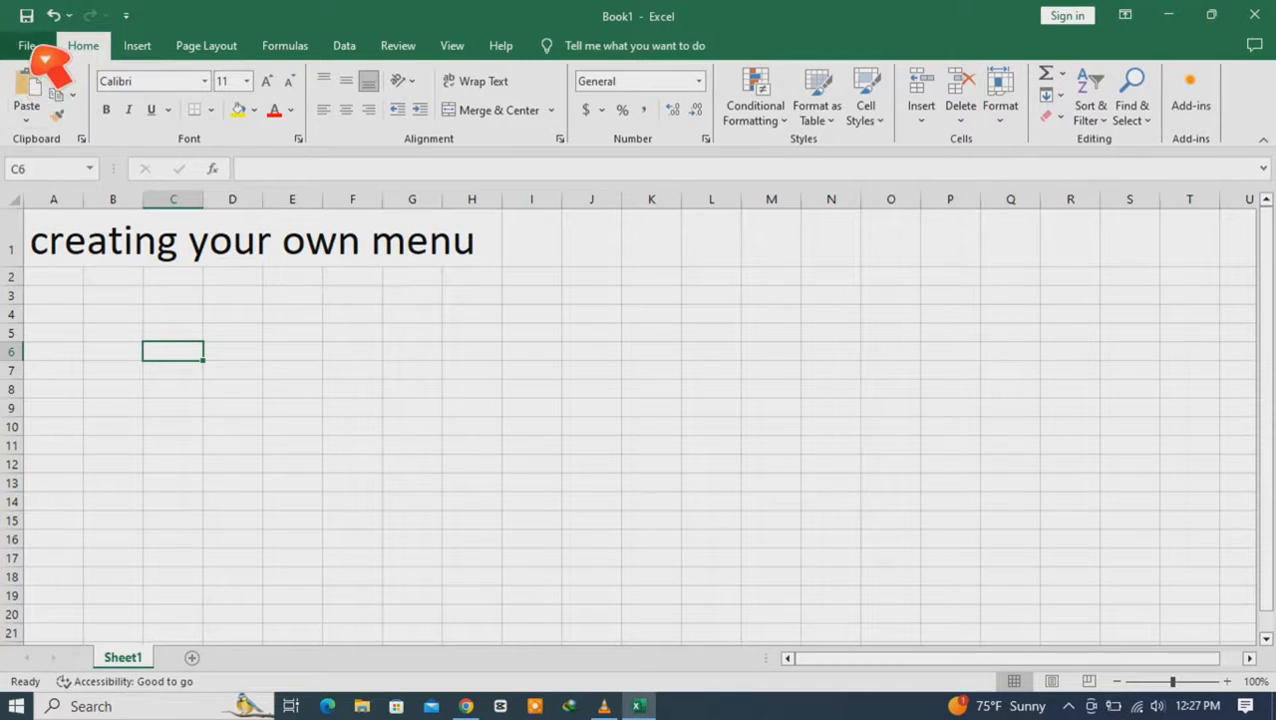
# Add a new custom tab directly after Home in the ribbon customization options
pyautogui.click(27, 46)
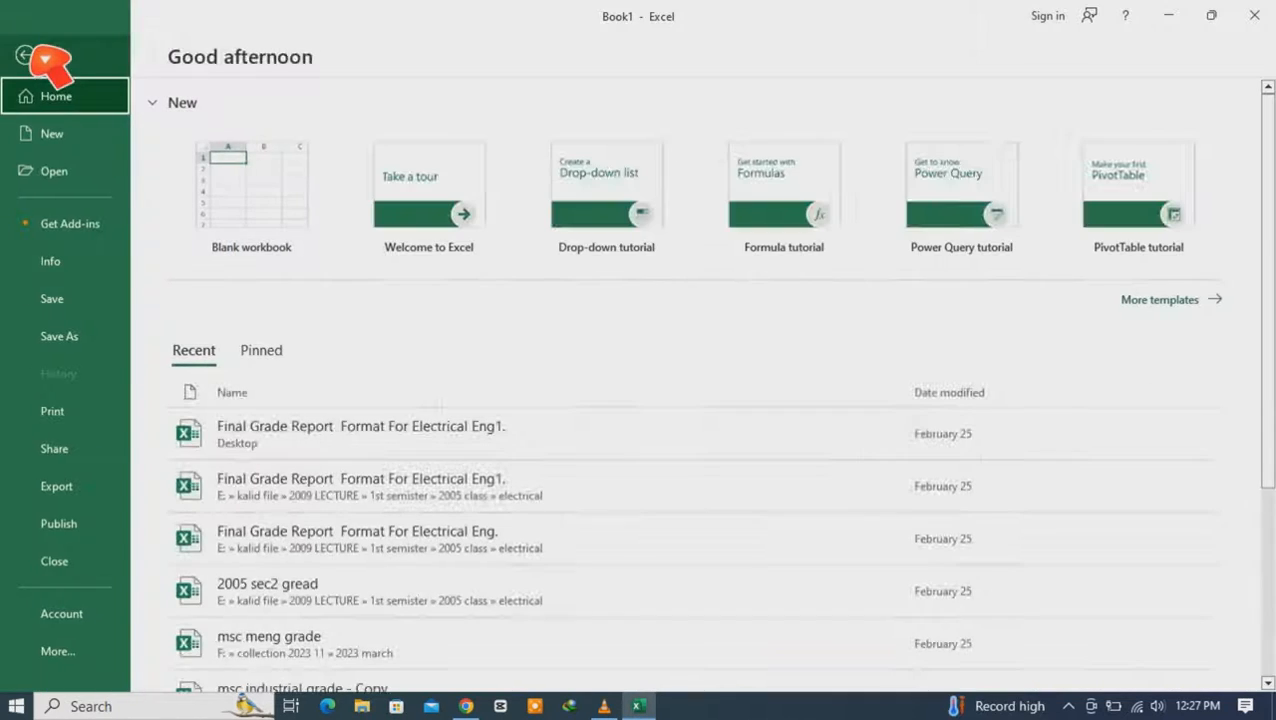
pyautogui.click(78, 655)
pyautogui.click(183, 652)
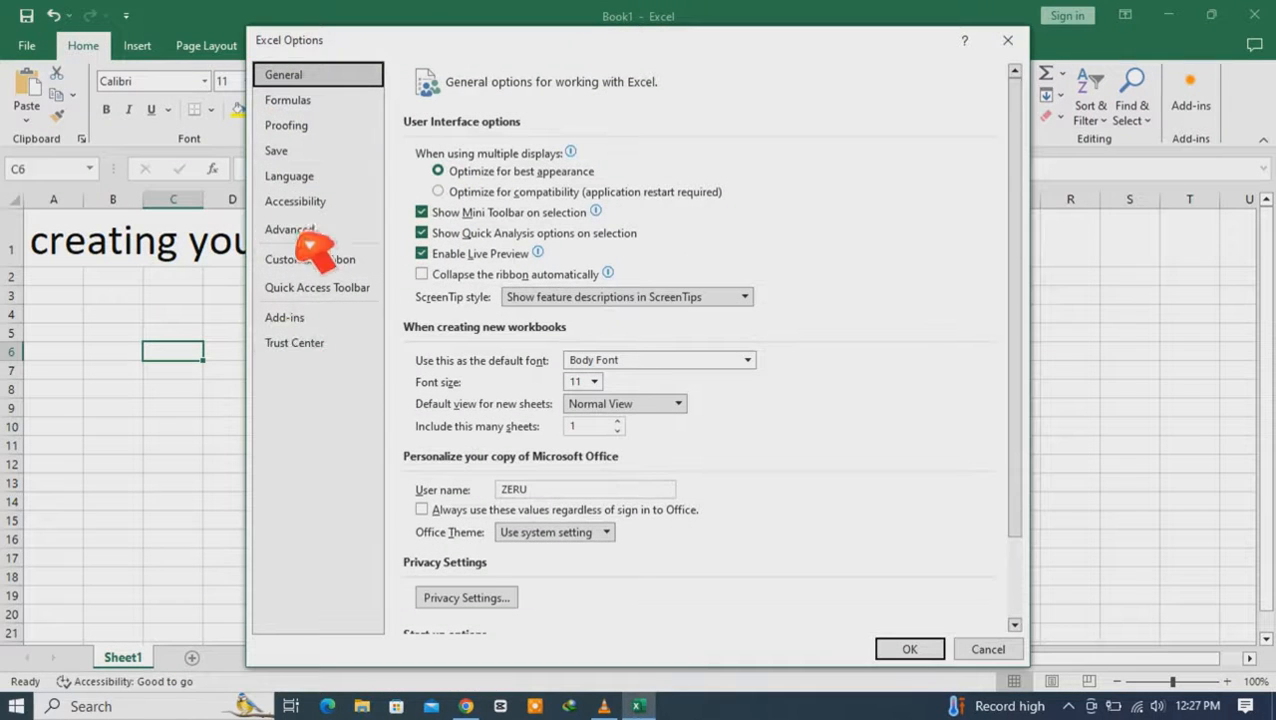
pyautogui.click(312, 262)
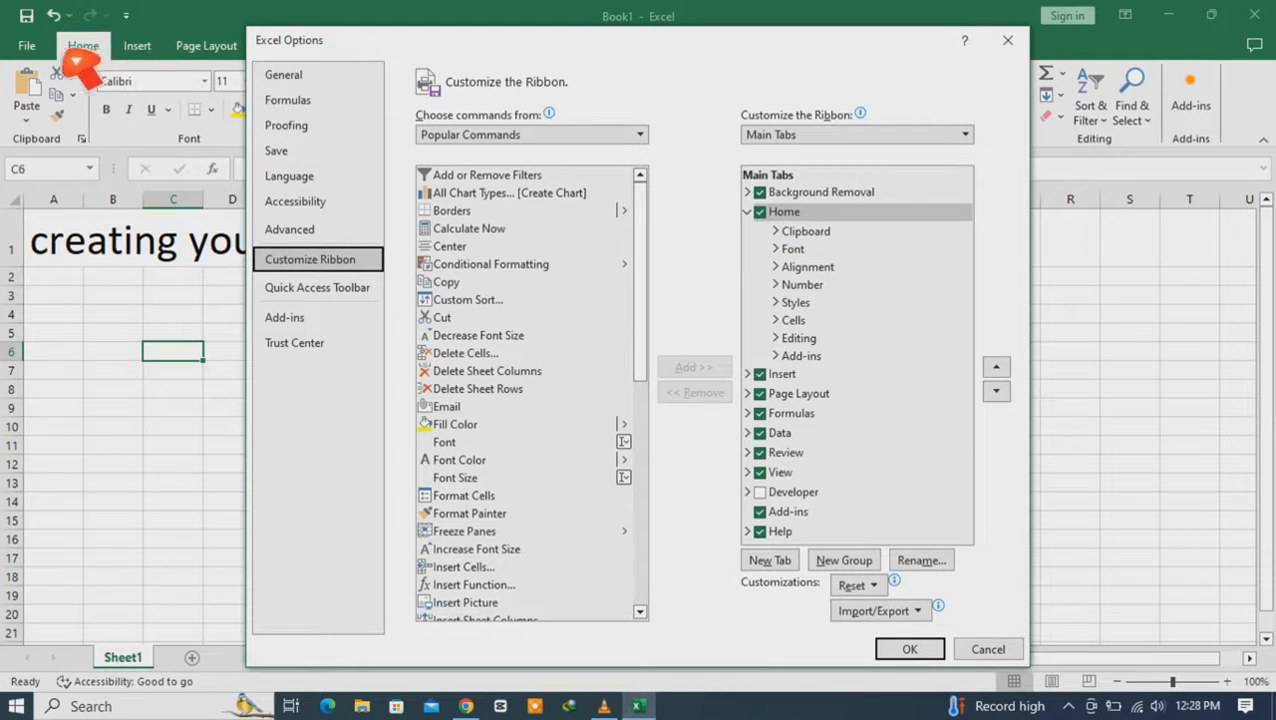
pyautogui.click(749, 213)
pyautogui.click(848, 231)
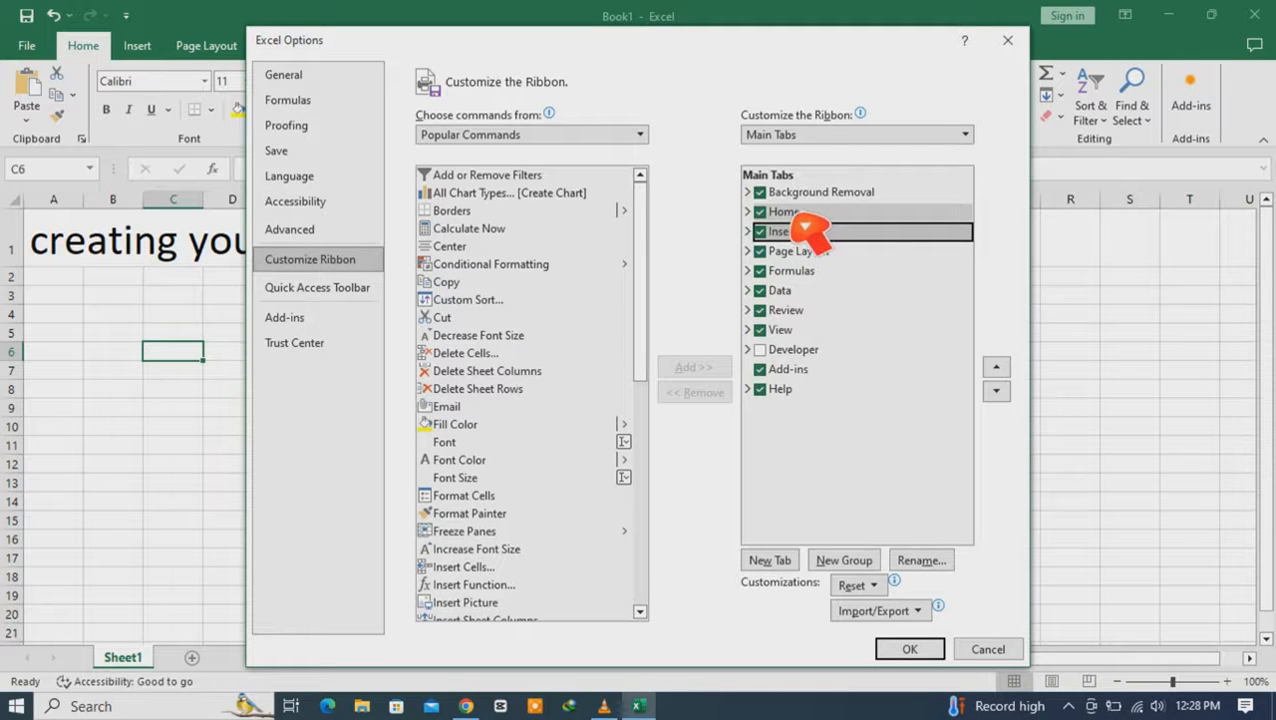
pyautogui.click(818, 215)
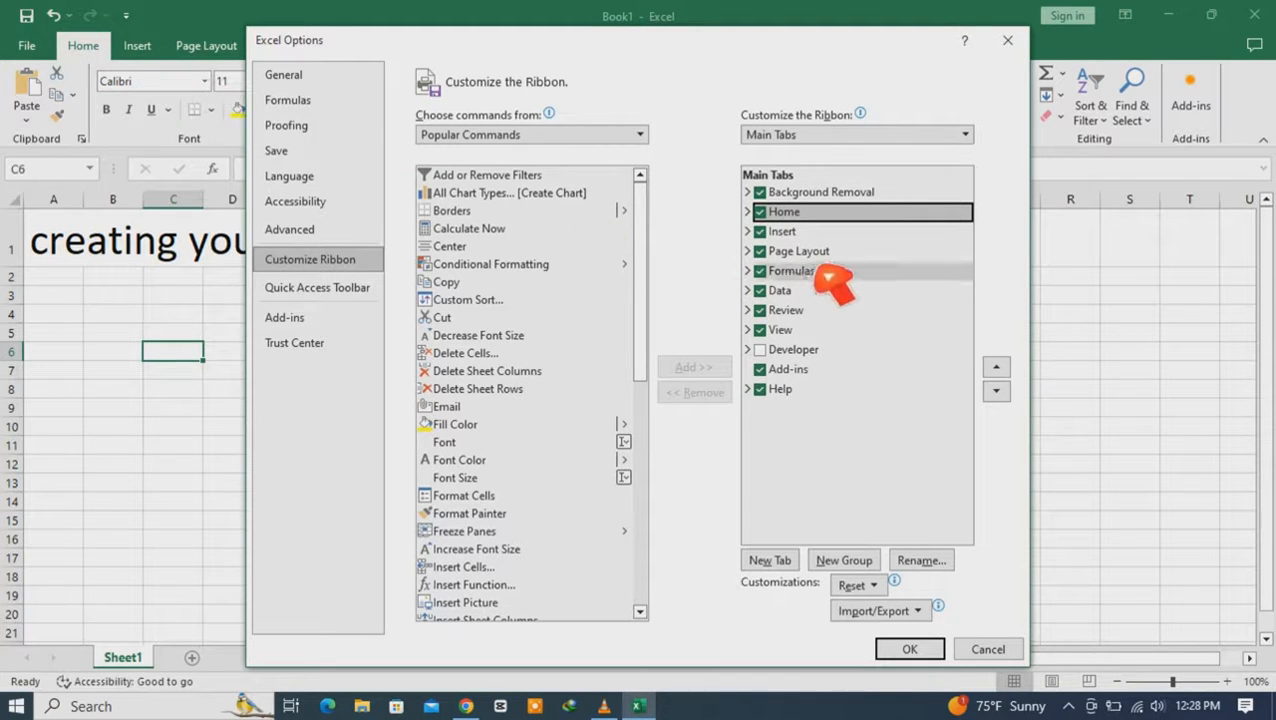
pyautogui.click(788, 236)
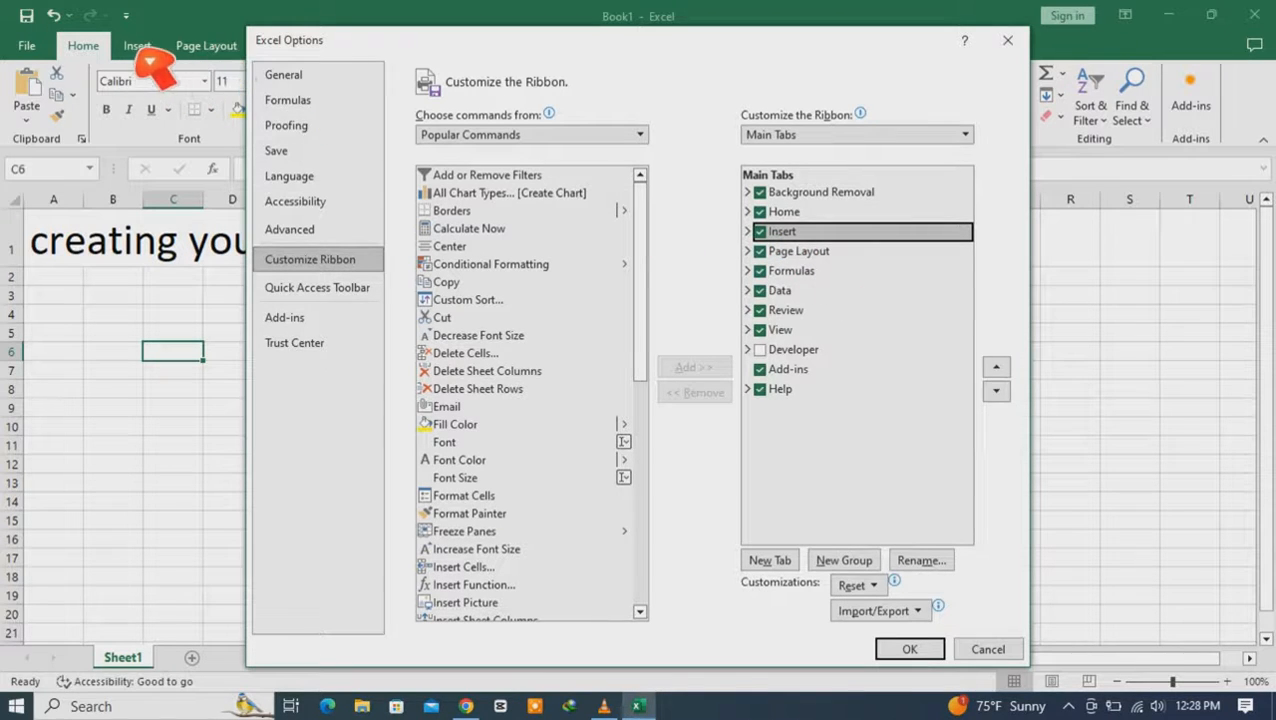
pyautogui.click(793, 216)
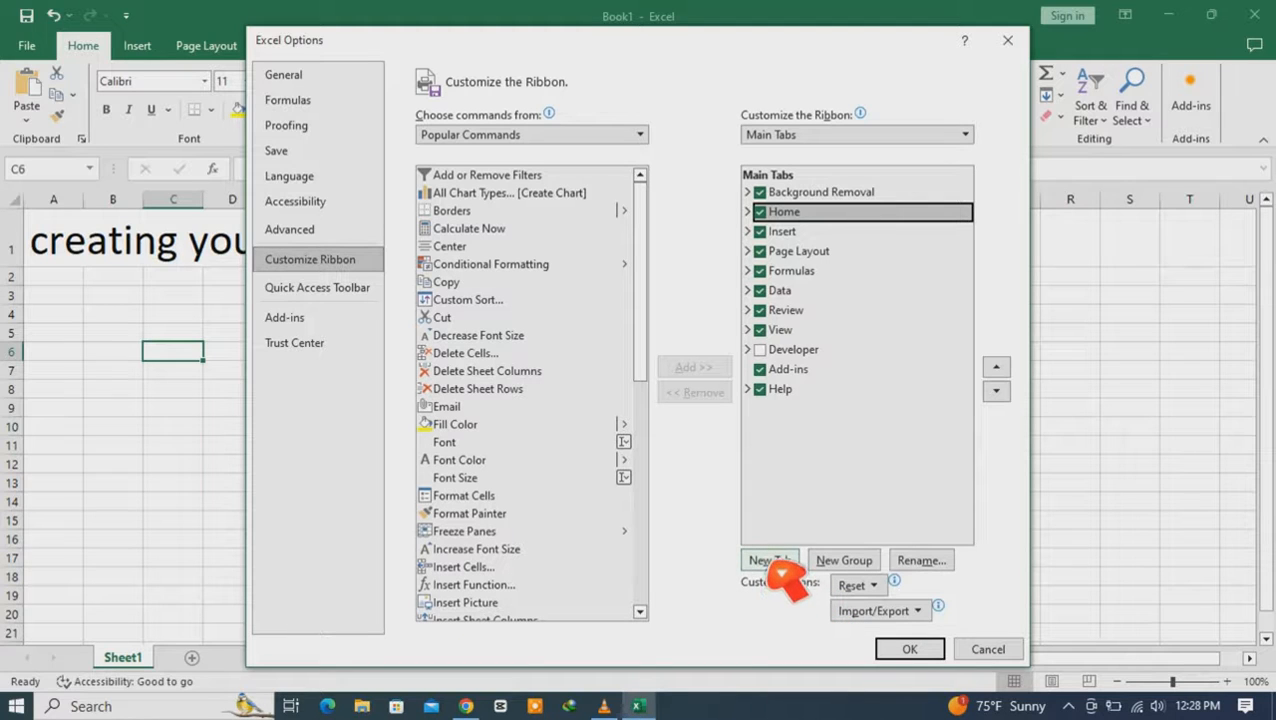
pyautogui.click(774, 562)
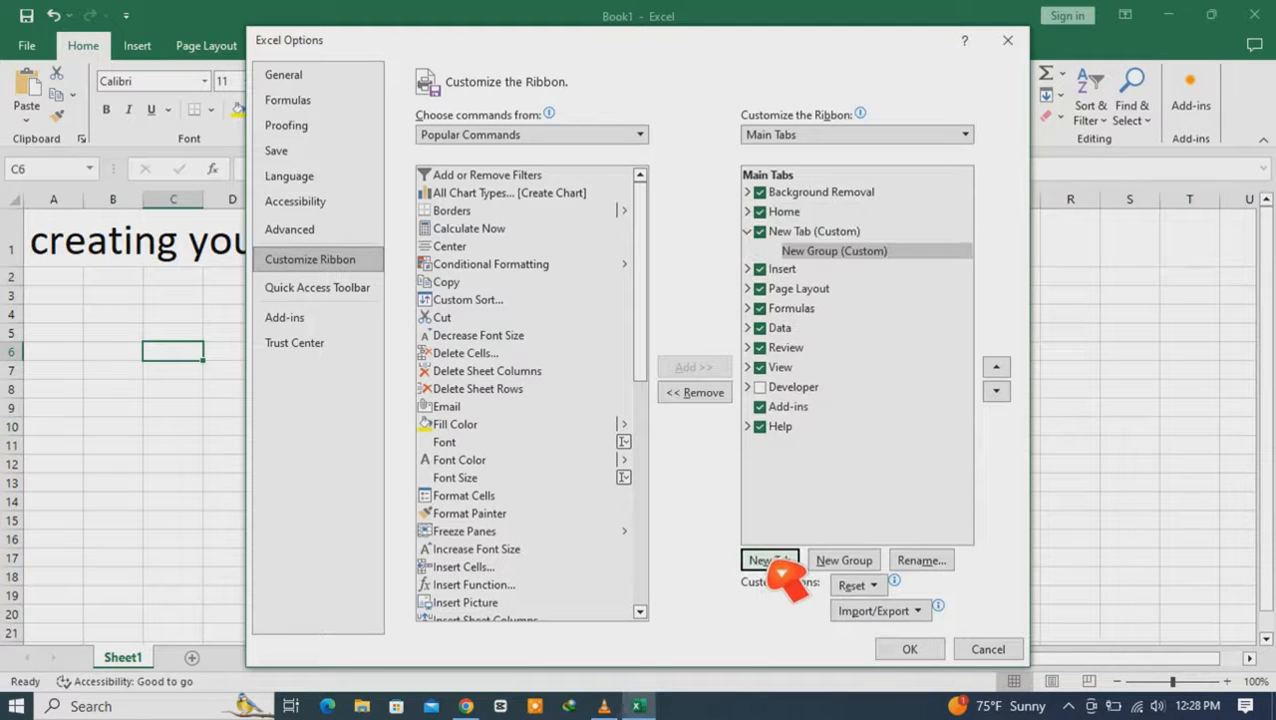
# Rename the new custom ribbon tab as "my menu"
pyautogui.rightClick(800, 234)
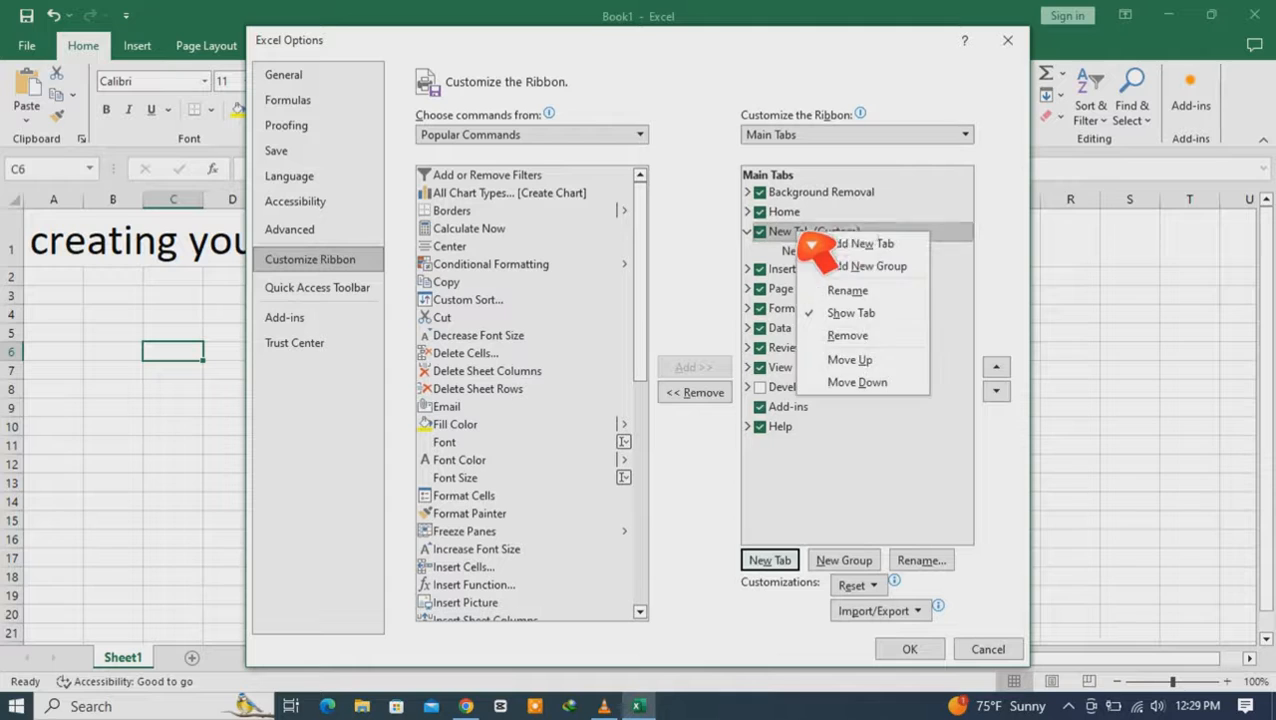
pyautogui.click(858, 294)
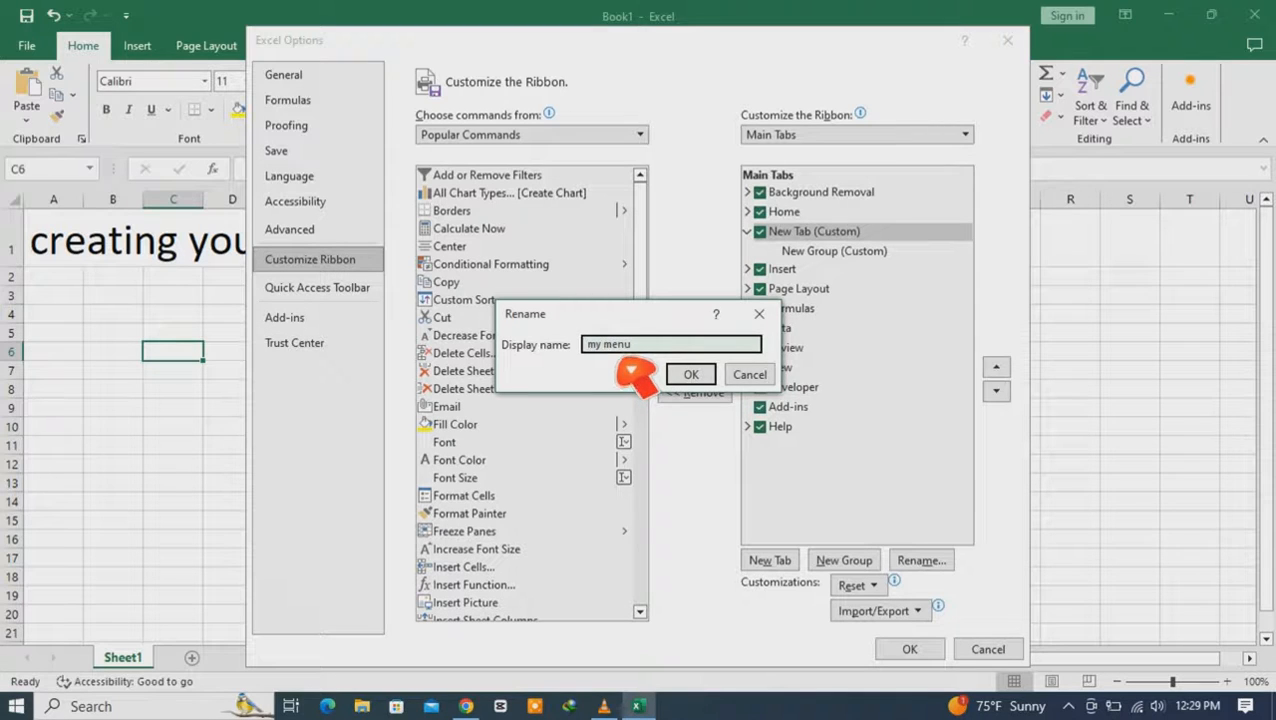
pyautogui.click(710, 380)
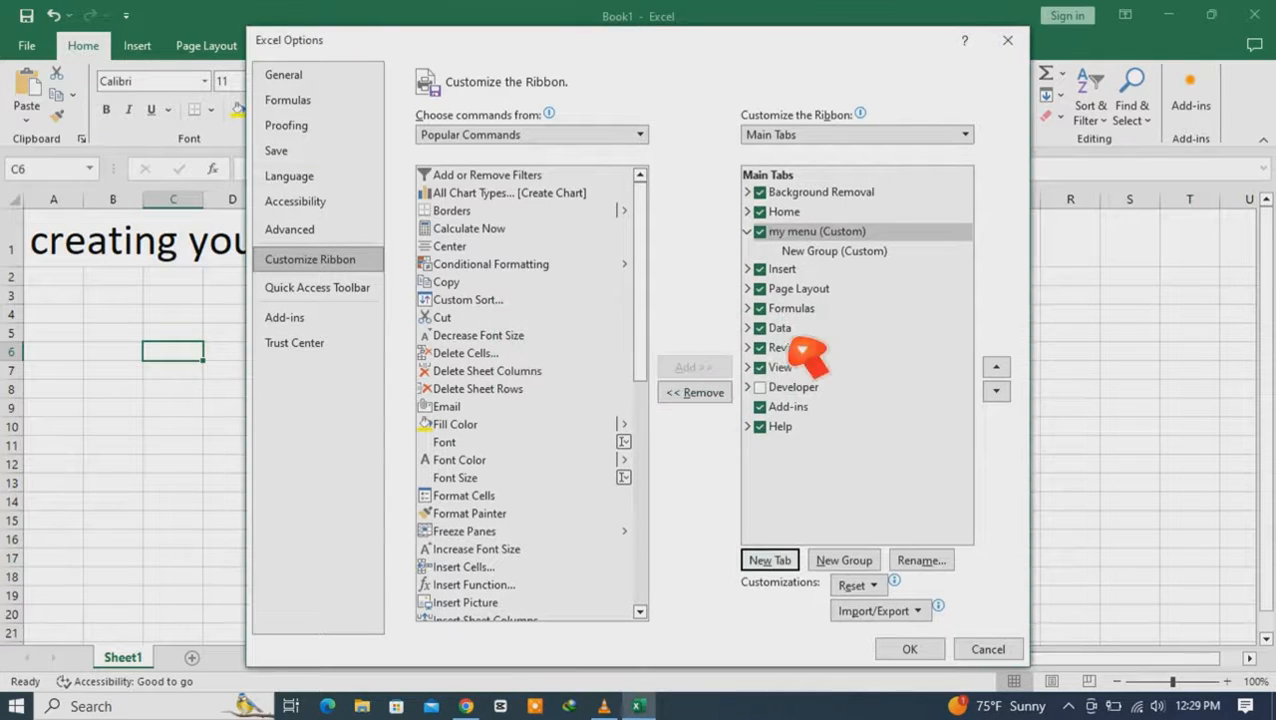
# Add the Fill Color, Font Size and Cut commands to the new group of the my menu tab
pyautogui.rightClick(818, 253)
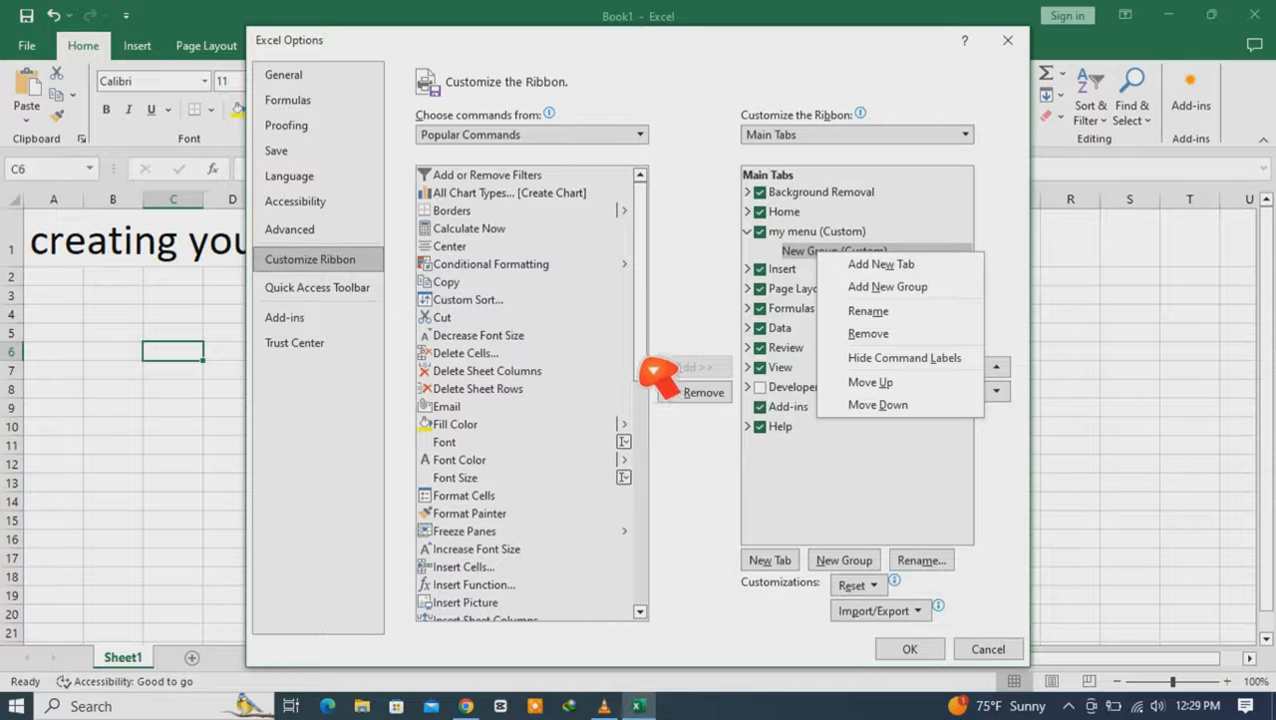
pyautogui.click(476, 426)
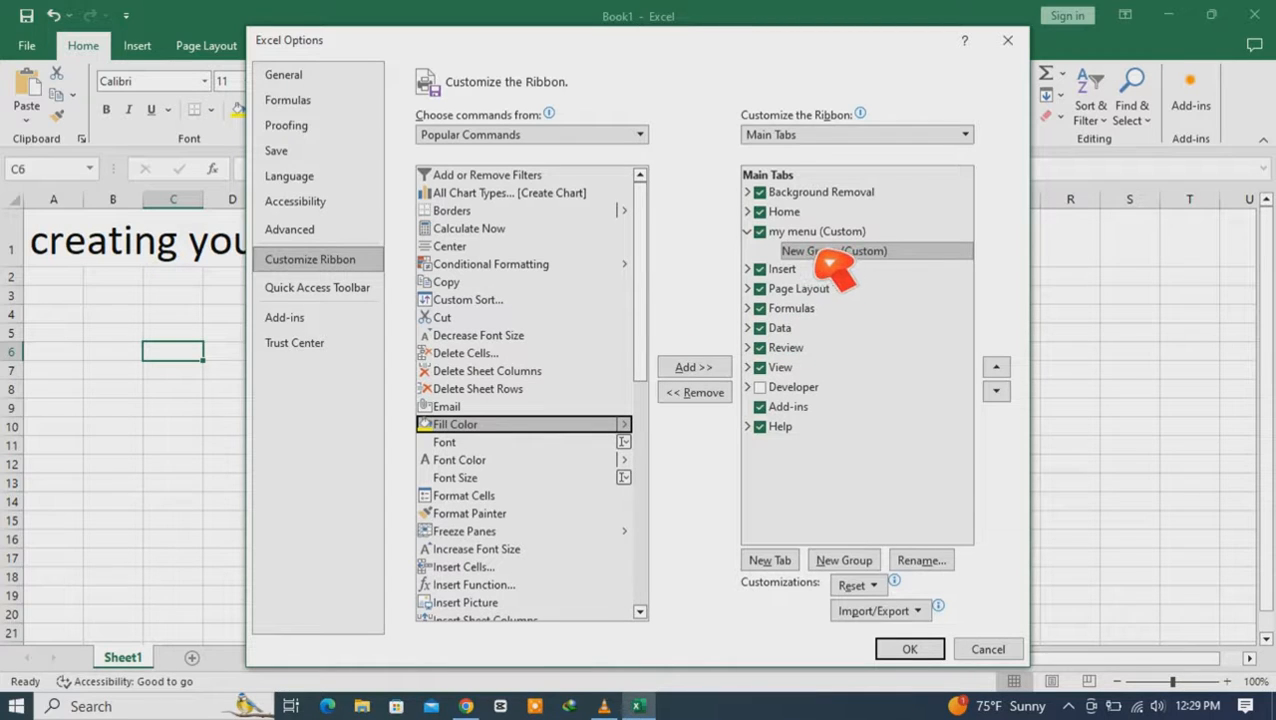
pyautogui.click(698, 370)
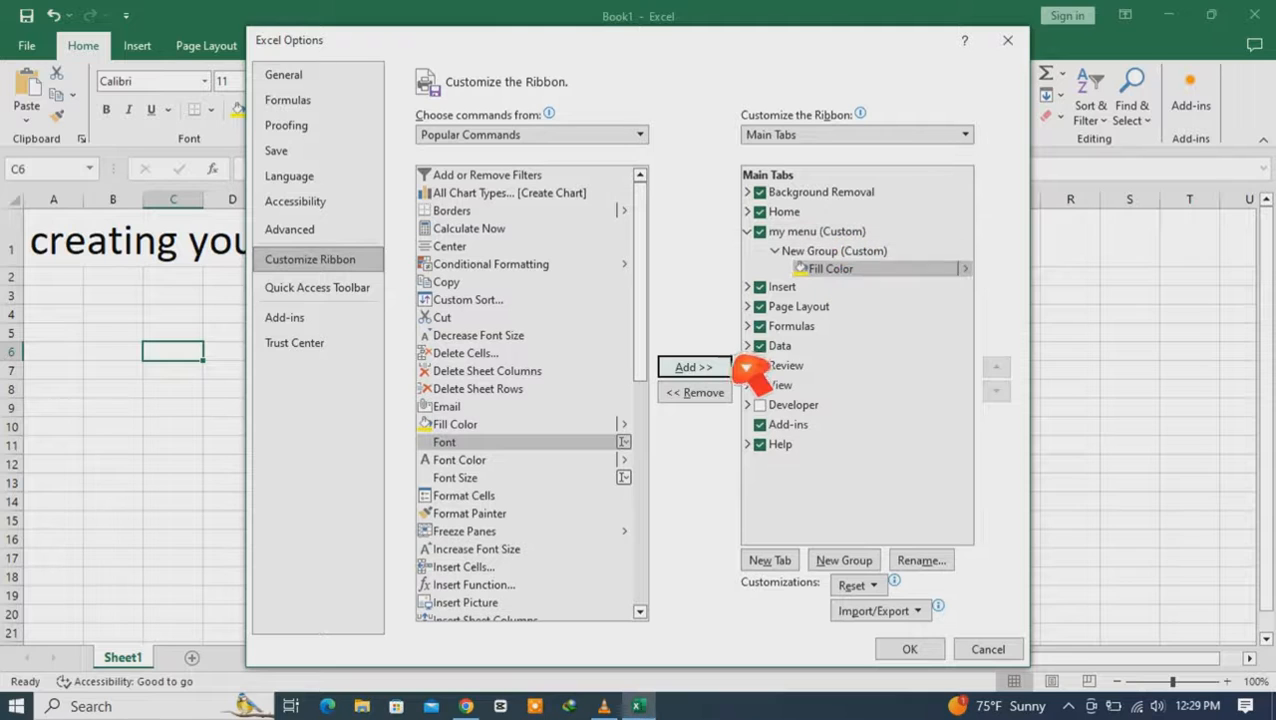
pyautogui.click(455, 477)
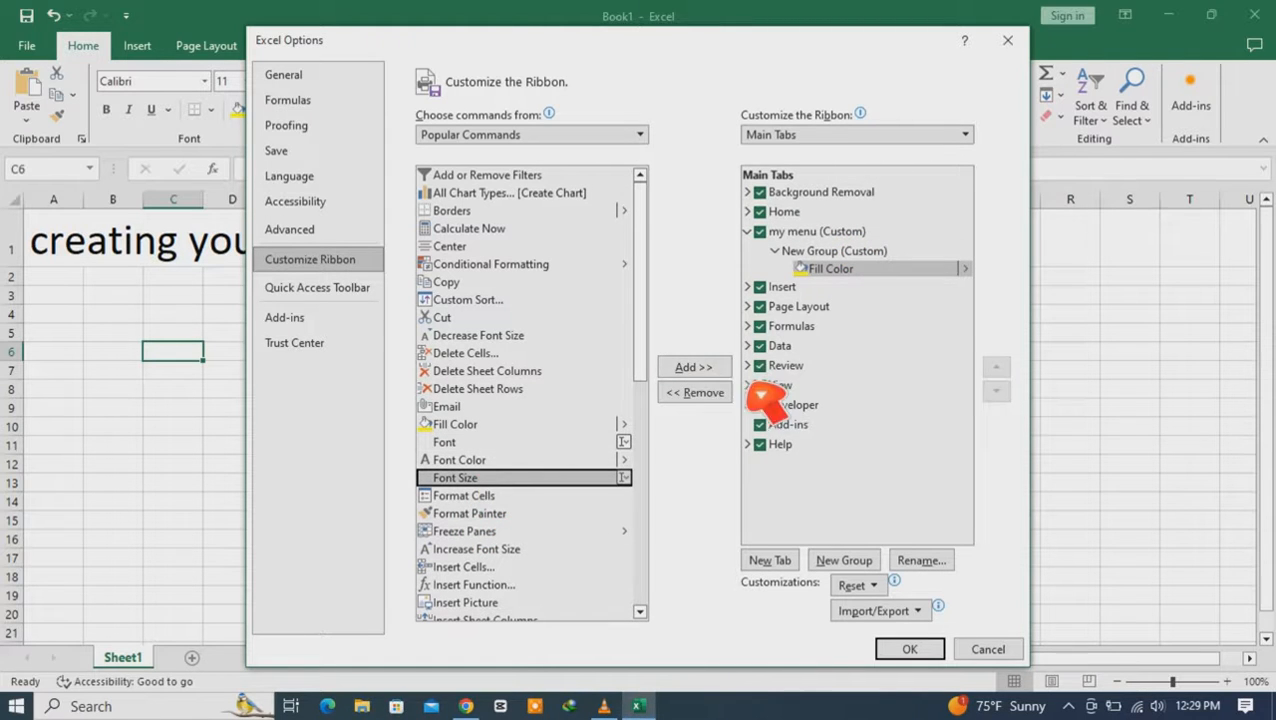
pyautogui.click(692, 369)
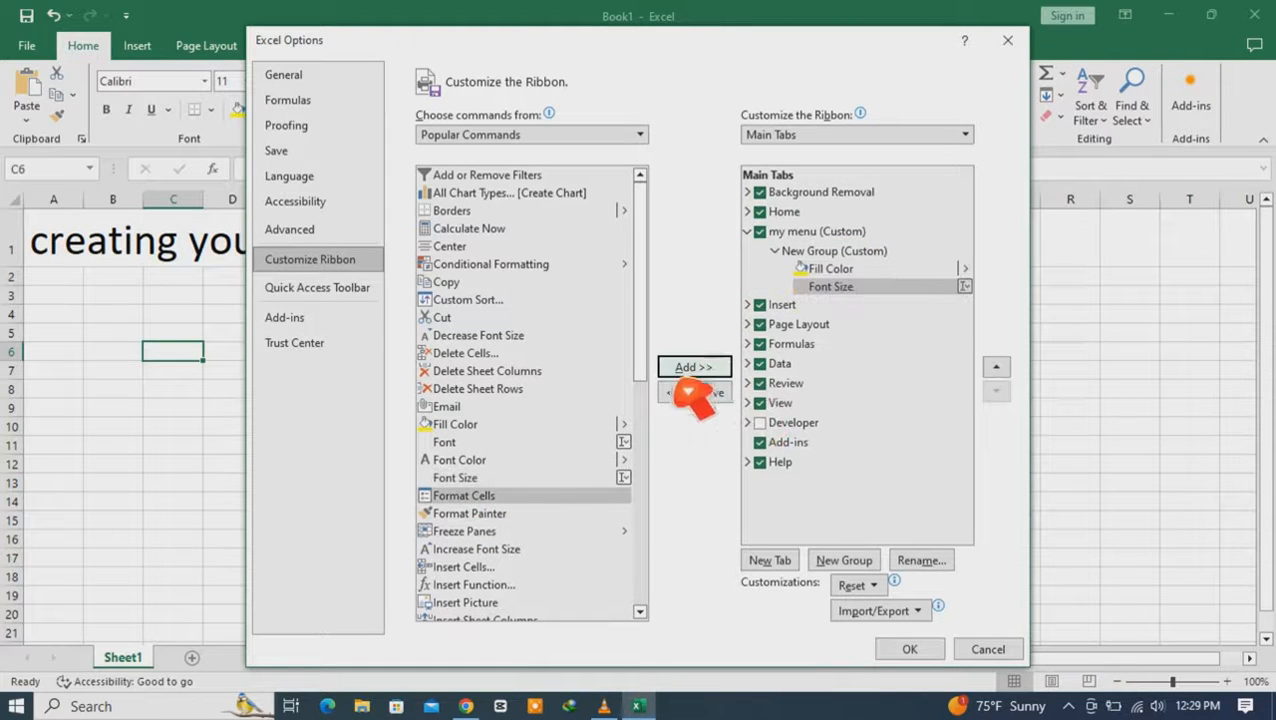
pyautogui.click(466, 318)
pyautogui.click(700, 370)
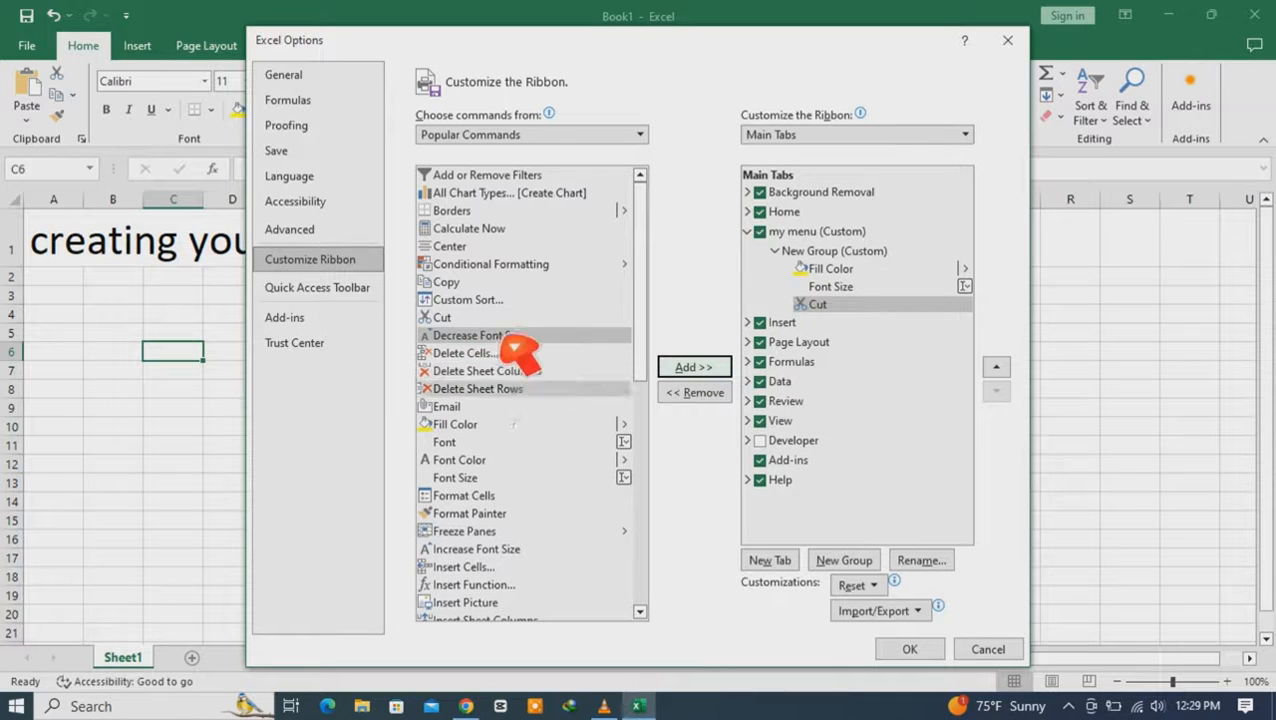
# Add All Chart Types, Insert Function and Font Color to the my menu group and apply the ribbon customization
pyautogui.click(505, 194)
pyautogui.click(718, 370)
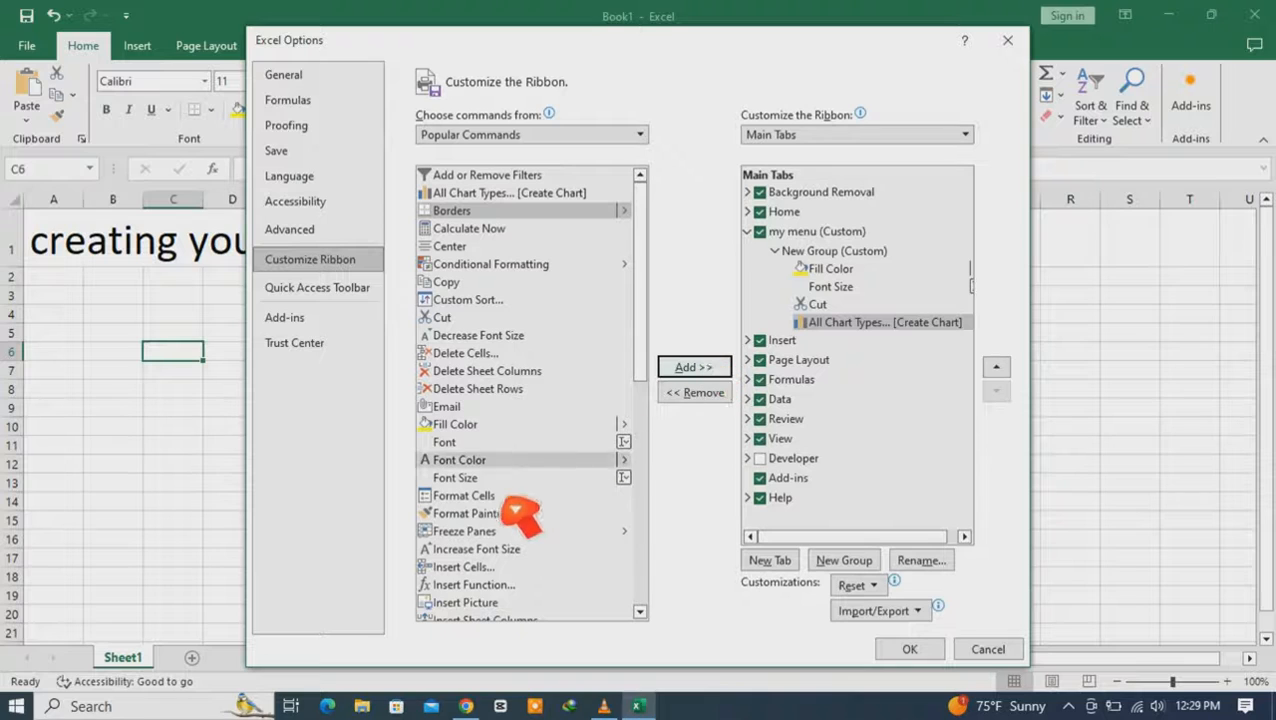
pyautogui.click(478, 588)
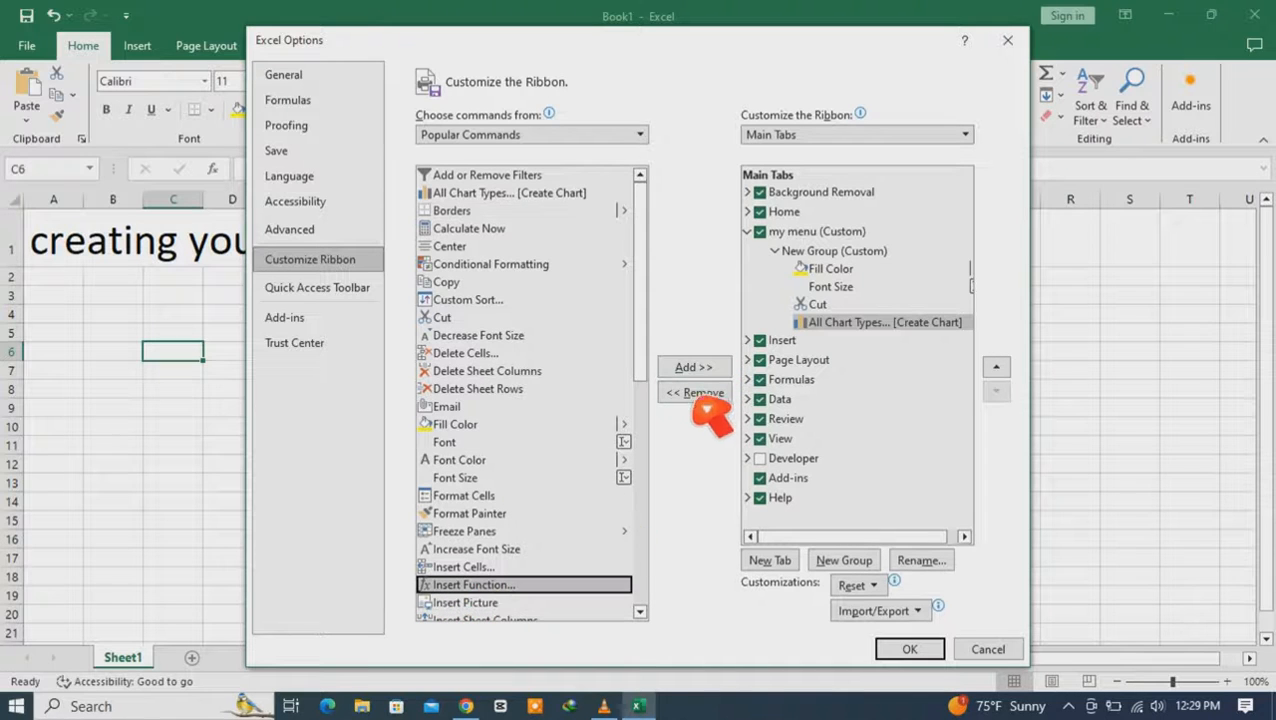
pyautogui.click(700, 370)
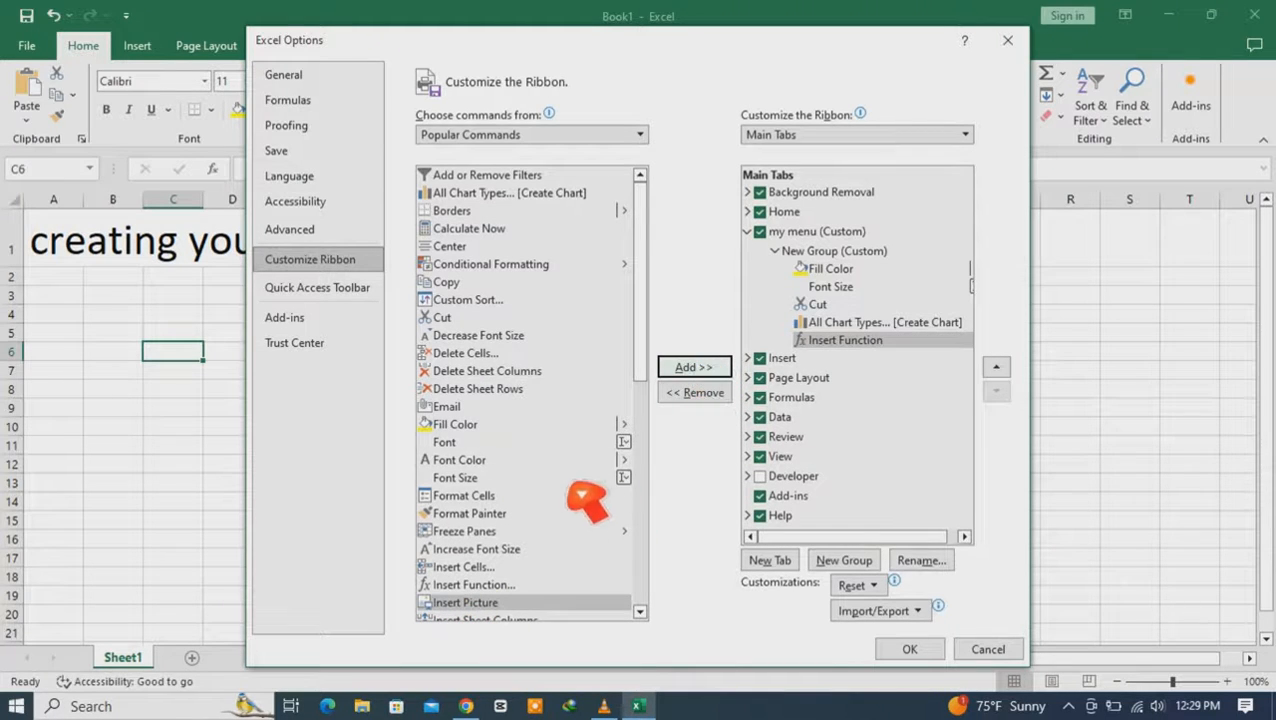
pyautogui.click(462, 461)
pyautogui.click(700, 368)
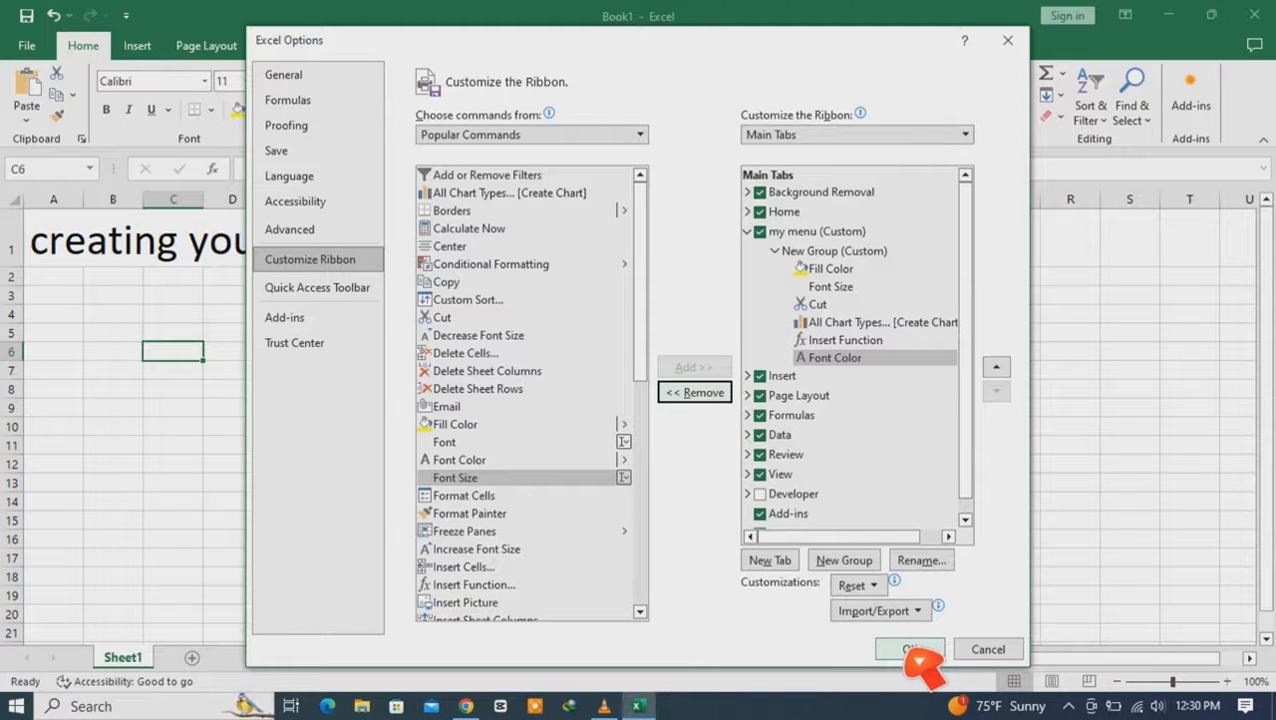
pyautogui.click(910, 650)
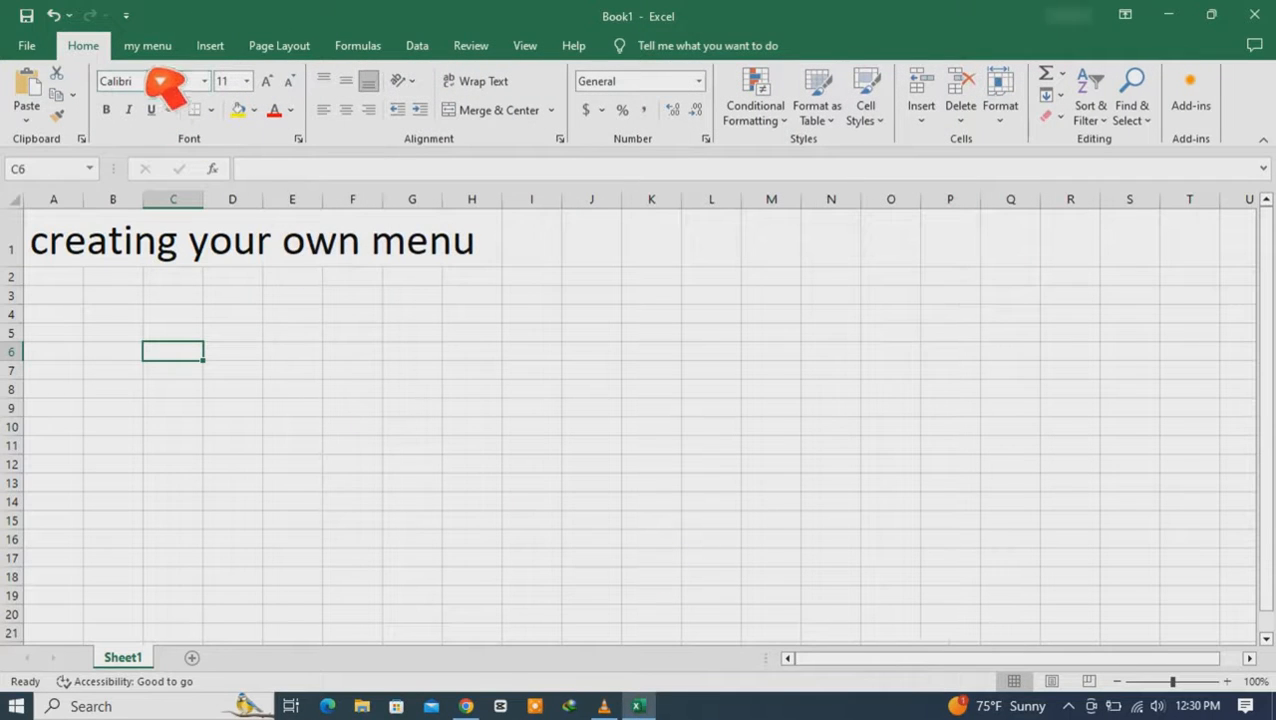
# Review the commands on the my menu tab, including its Fill Color palette, alongside the neighbouring ribbon tabs
pyautogui.click(152, 48)
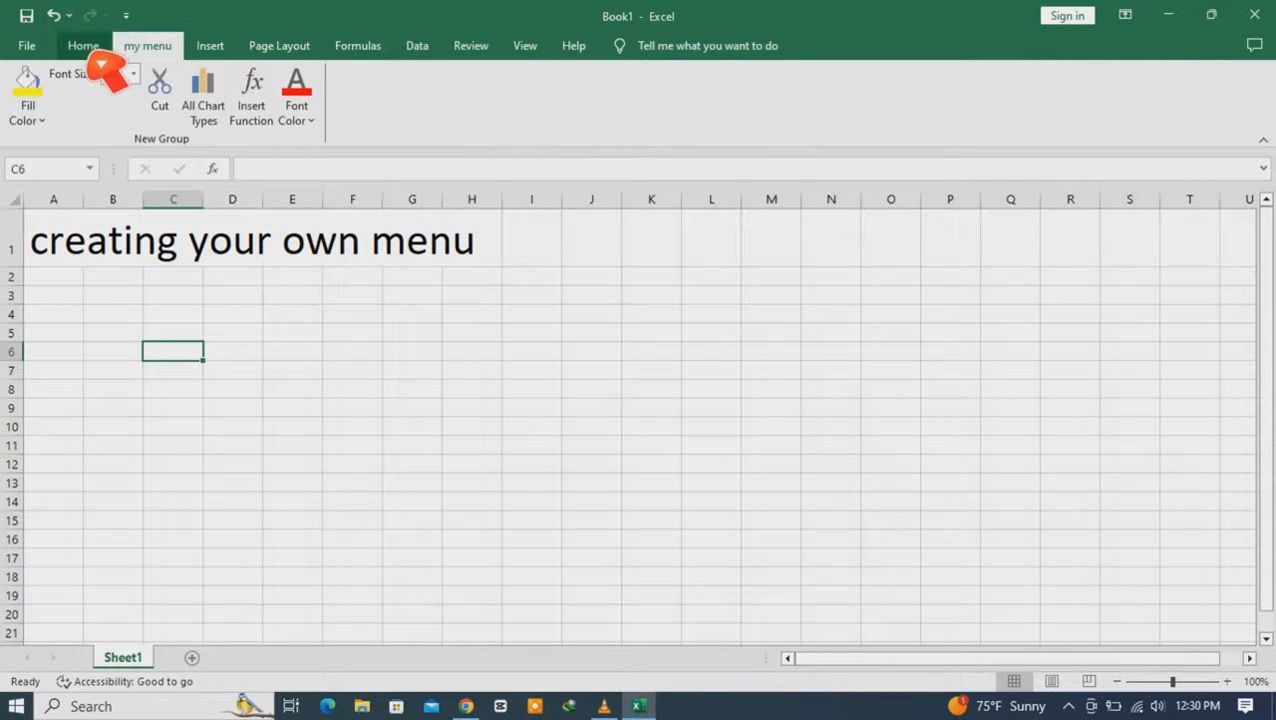
pyautogui.click(100, 52)
pyautogui.click(211, 48)
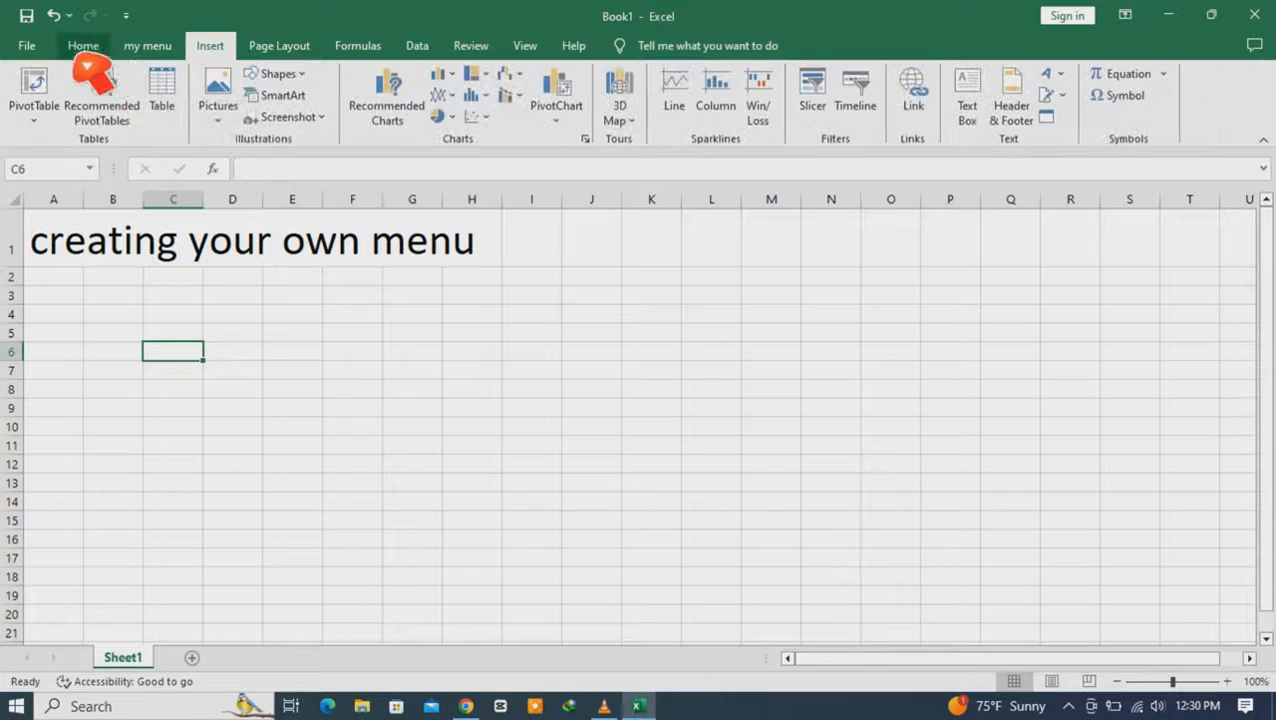
pyautogui.click(150, 48)
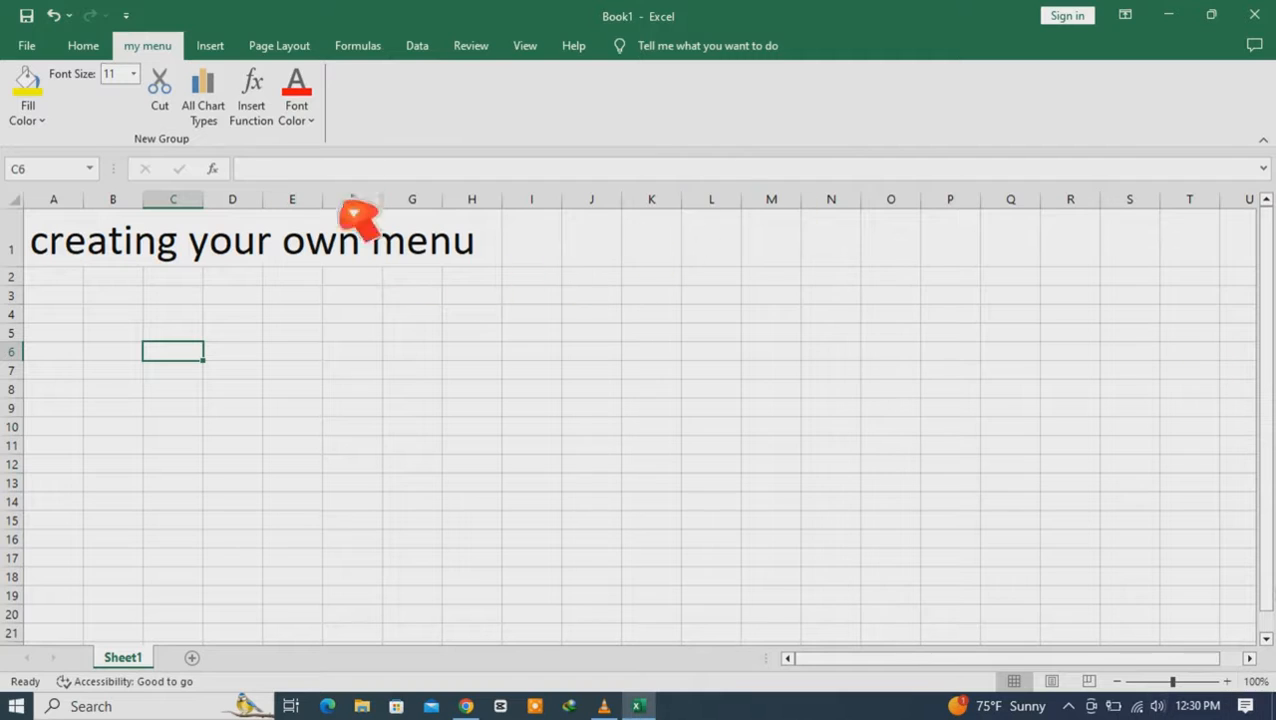
pyautogui.click(41, 121)
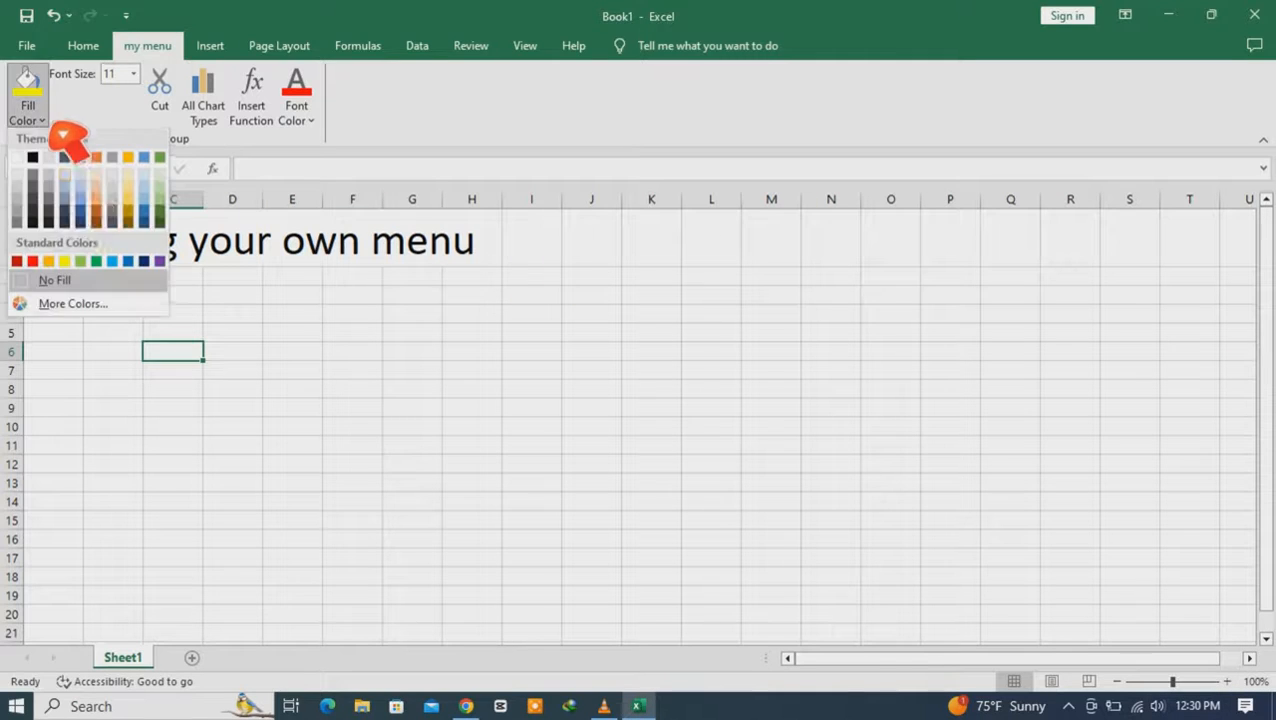
pyautogui.click(270, 327)
# Color the whole text "creating your own menu" in cell A1 red using the my menu Font Color command
pyautogui.click(108, 250)
pyautogui.click(60, 248)
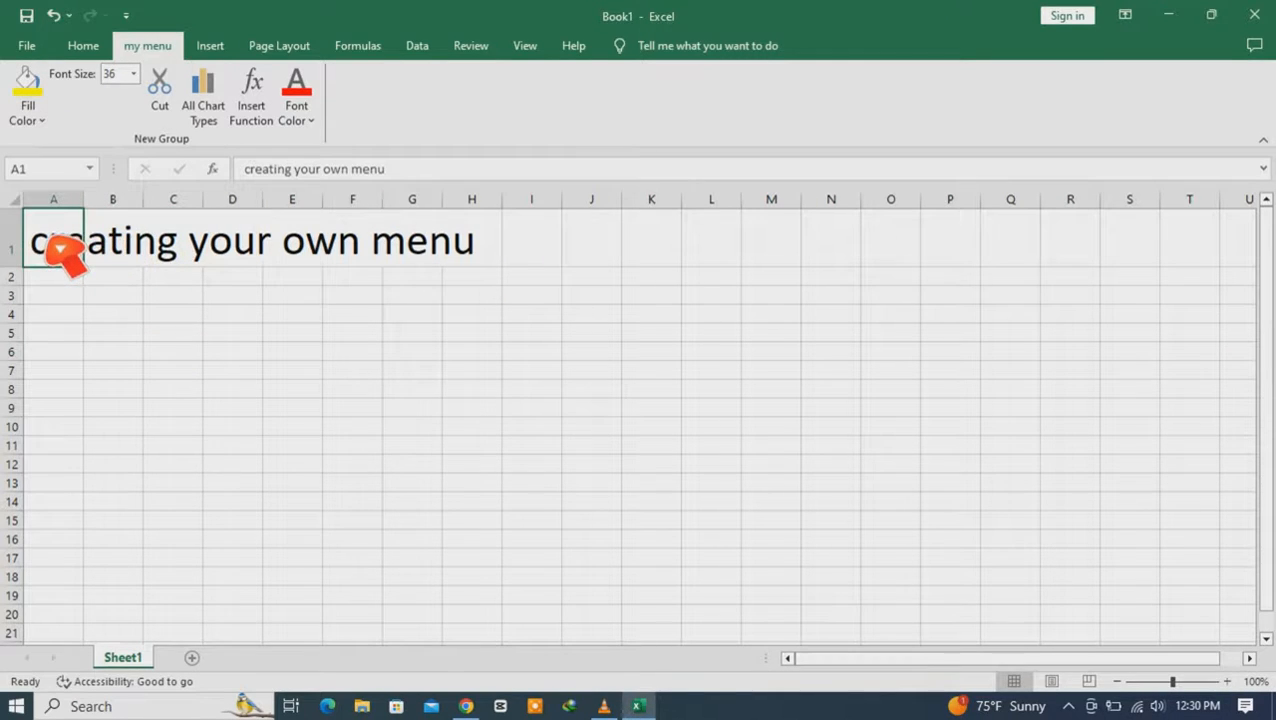
pyautogui.doubleClick(58, 247)
pyautogui.moveTo(36, 241); pyautogui.dragTo(709, 388)
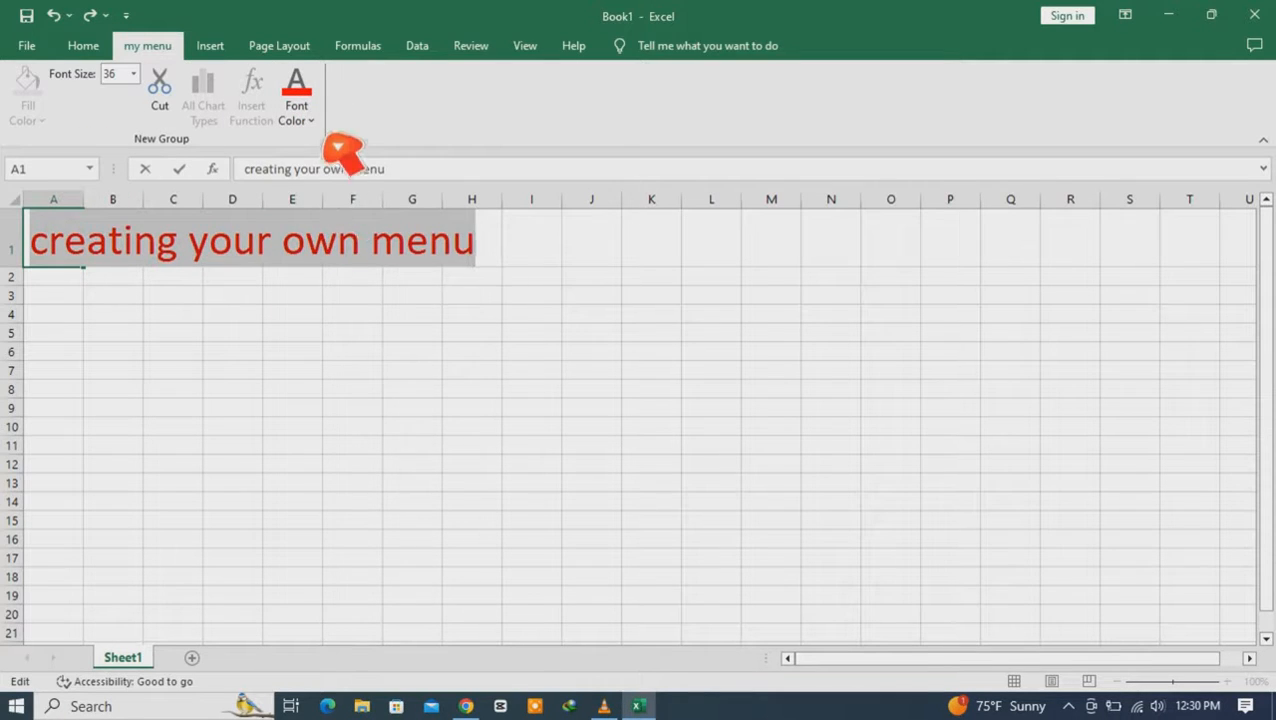
pyautogui.click(425, 281)
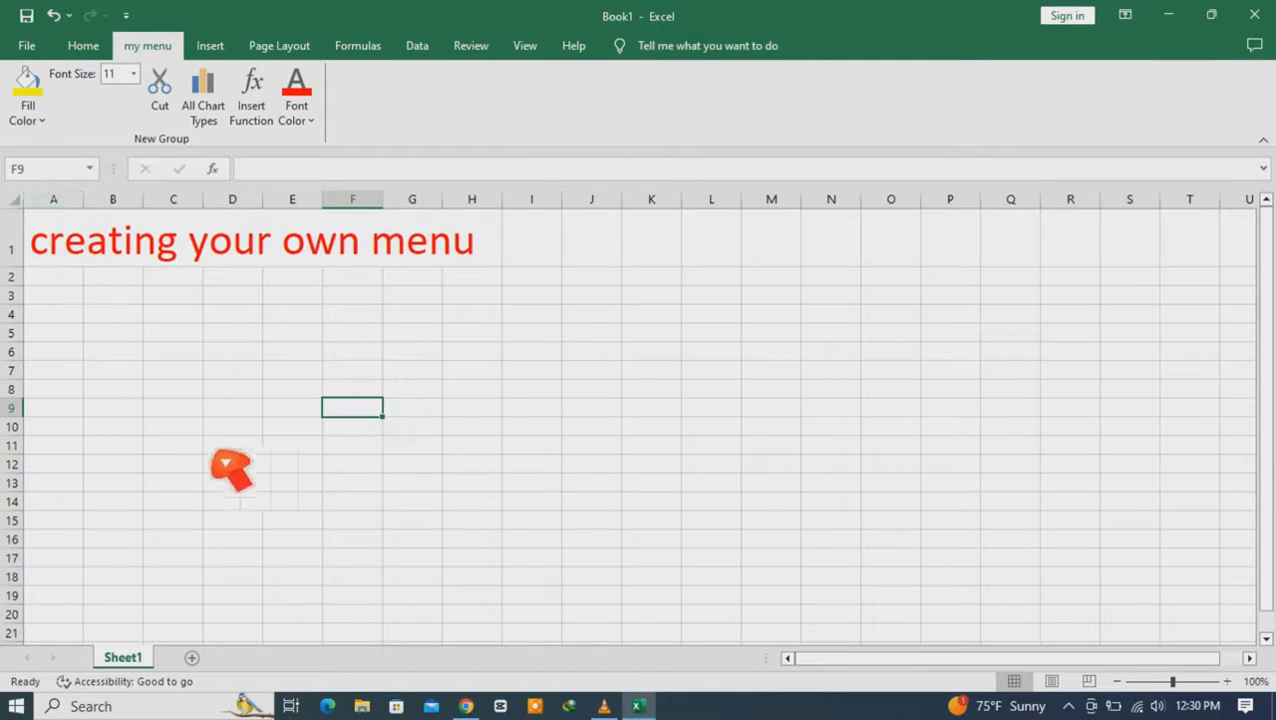
# Remove the custom my menu tab in the ribbon customization options and apply the change
pyautogui.click(30, 47)
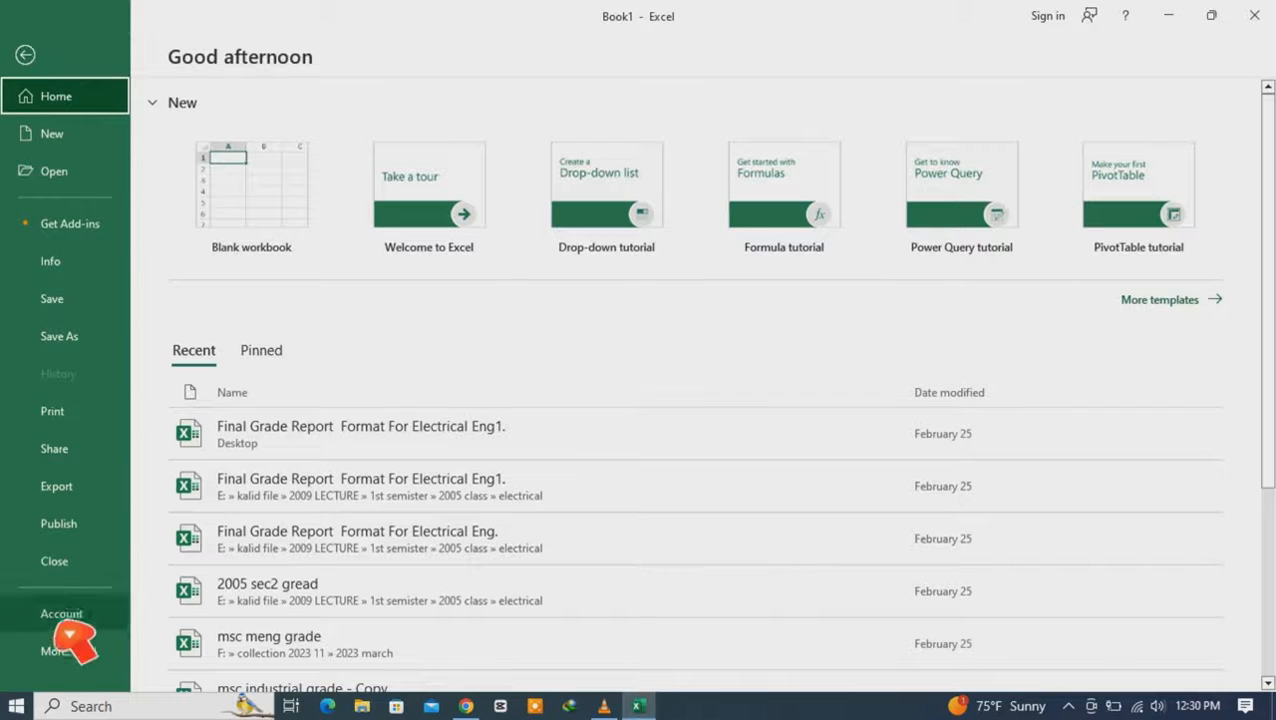
pyautogui.click(55, 652)
pyautogui.click(185, 649)
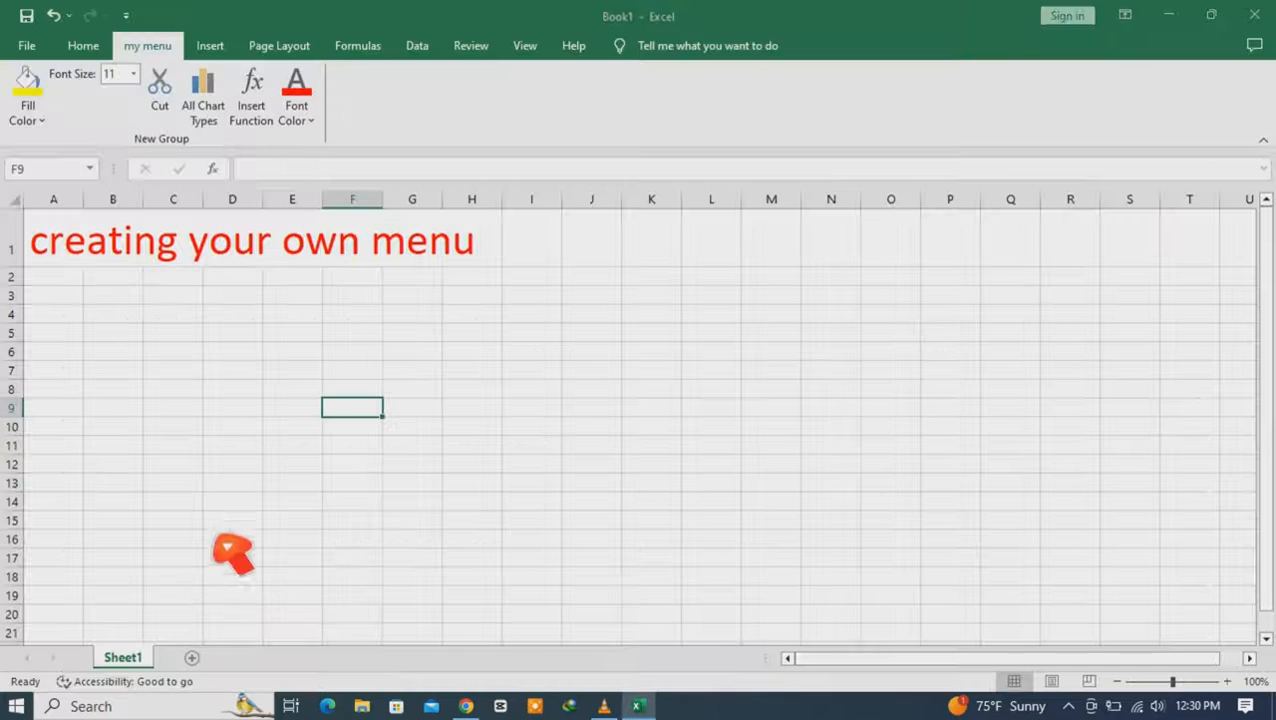
pyautogui.click(318, 262)
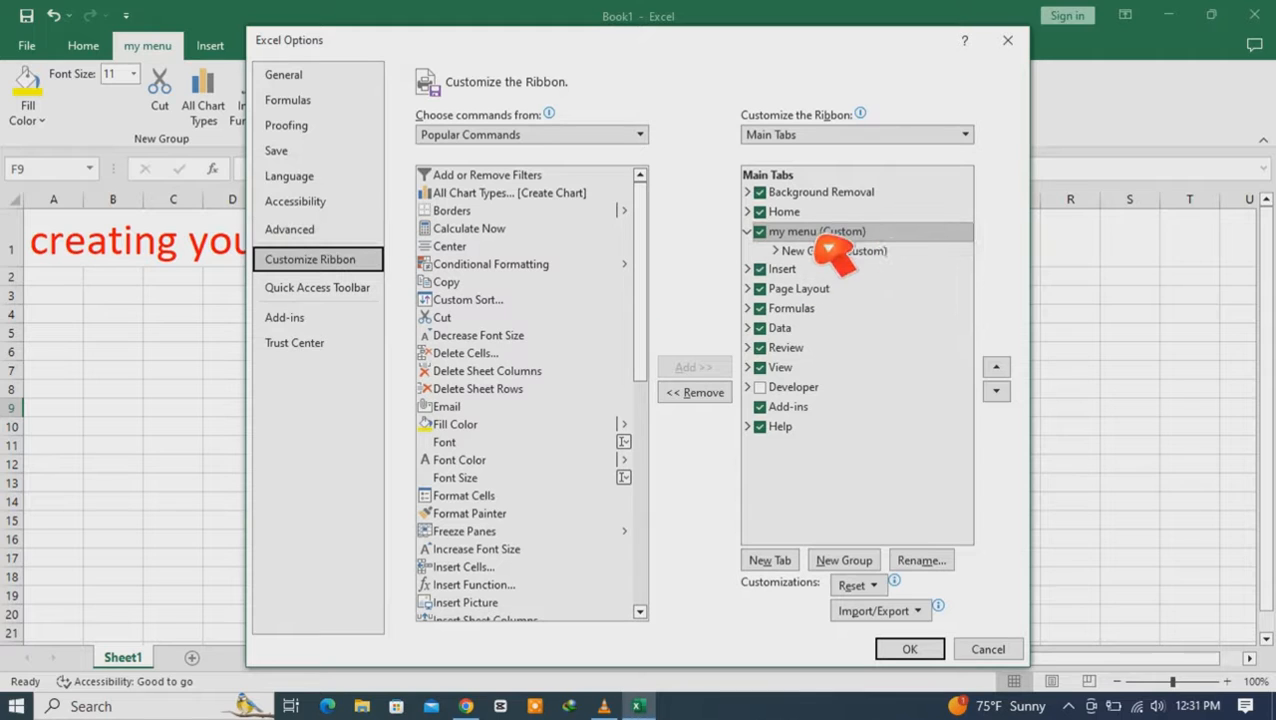
pyautogui.rightClick(792, 238)
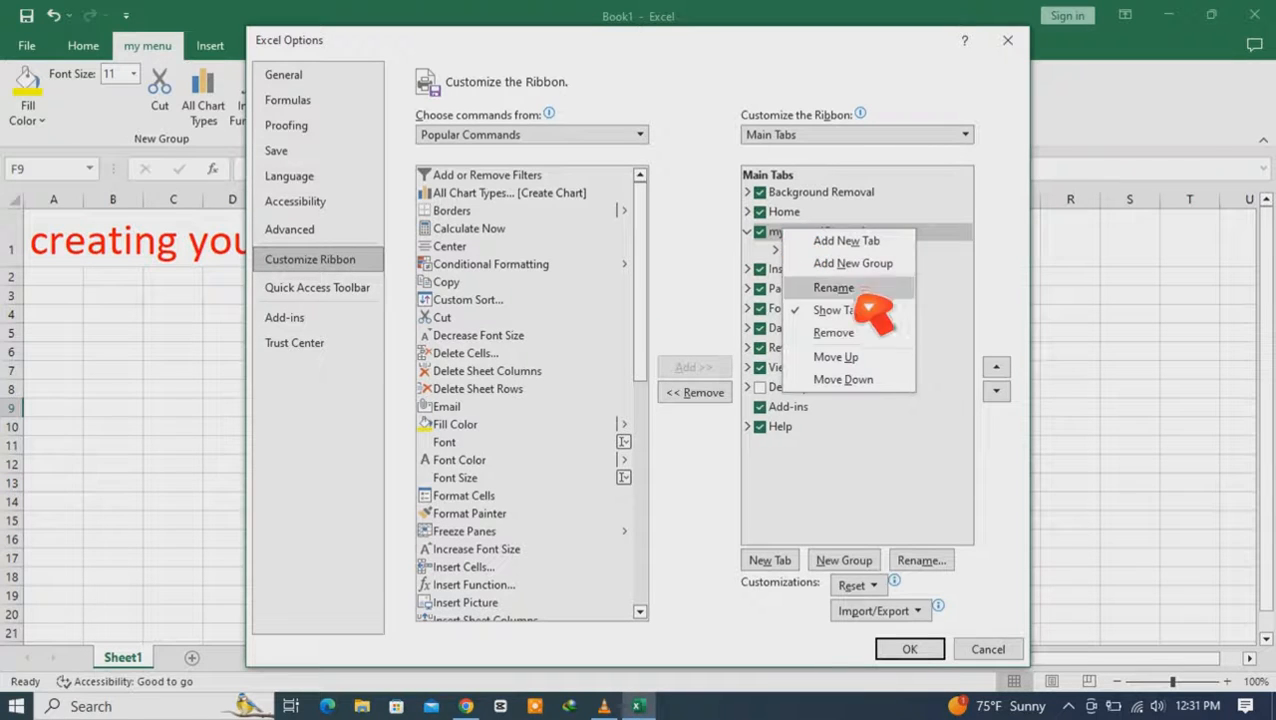
pyautogui.click(860, 332)
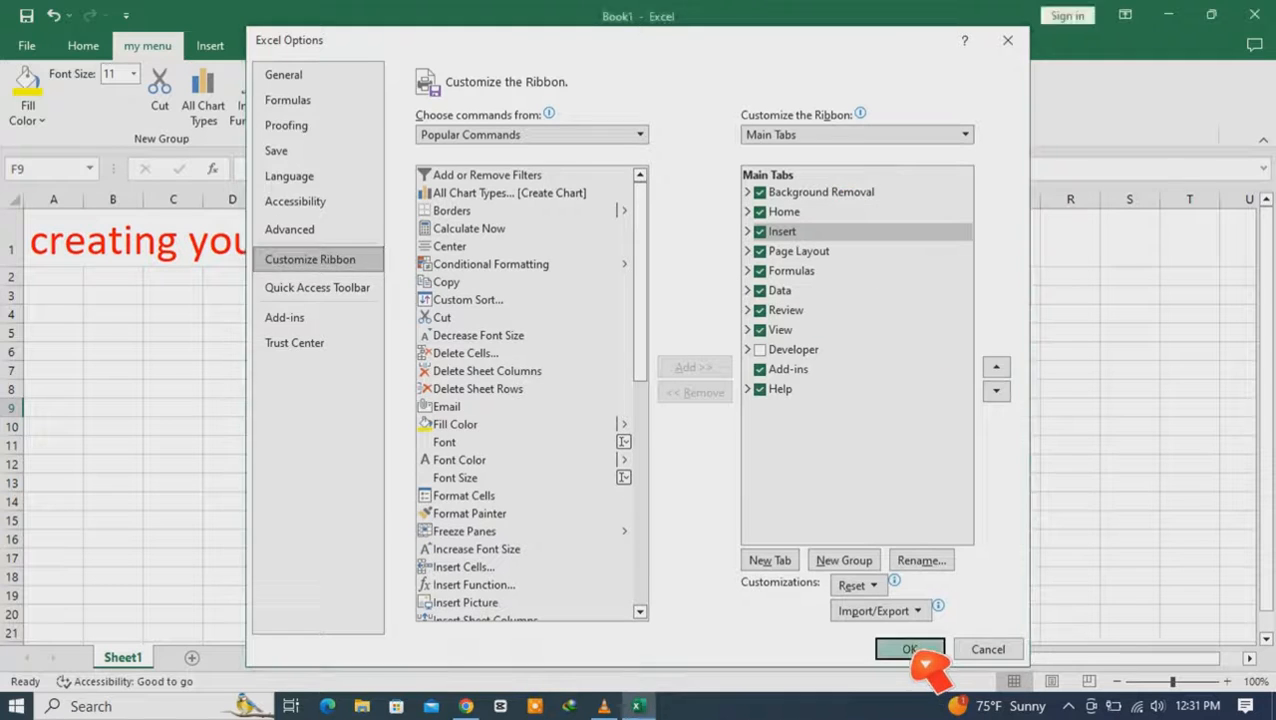
pyautogui.click(905, 651)
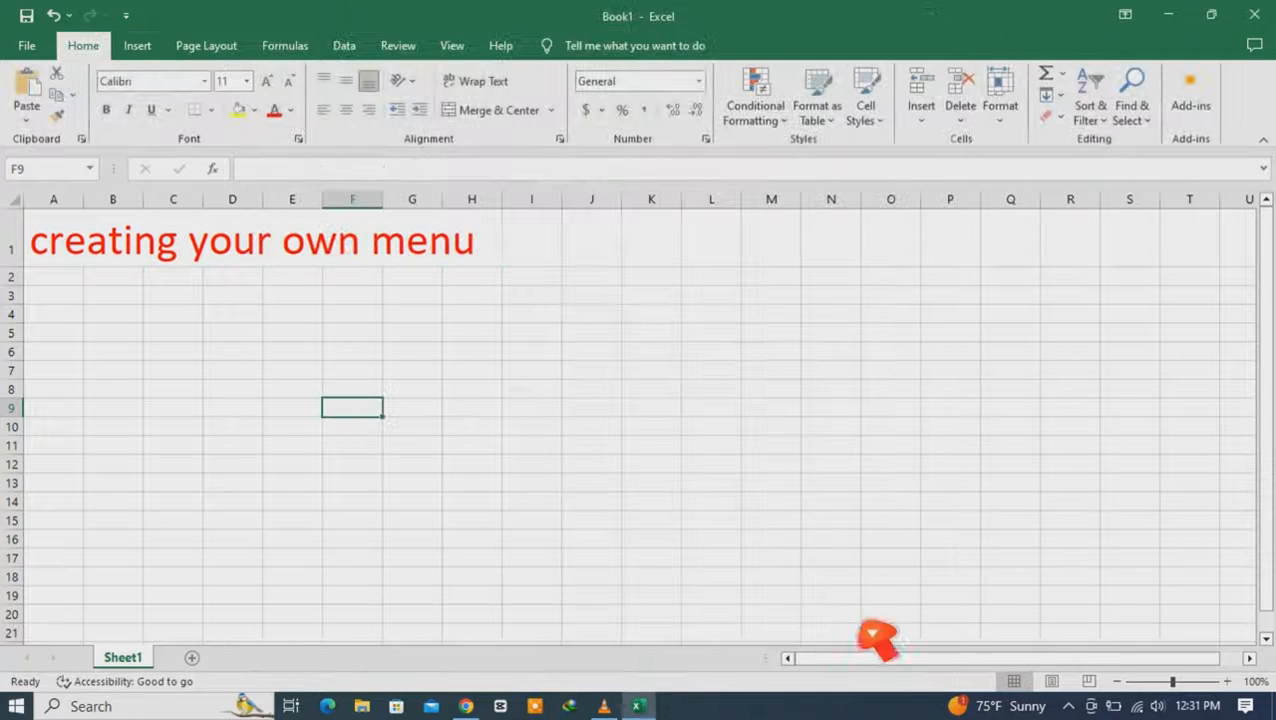
pyautogui.click(137, 55)
pyautogui.click(75, 52)
pyautogui.click(36, 48)
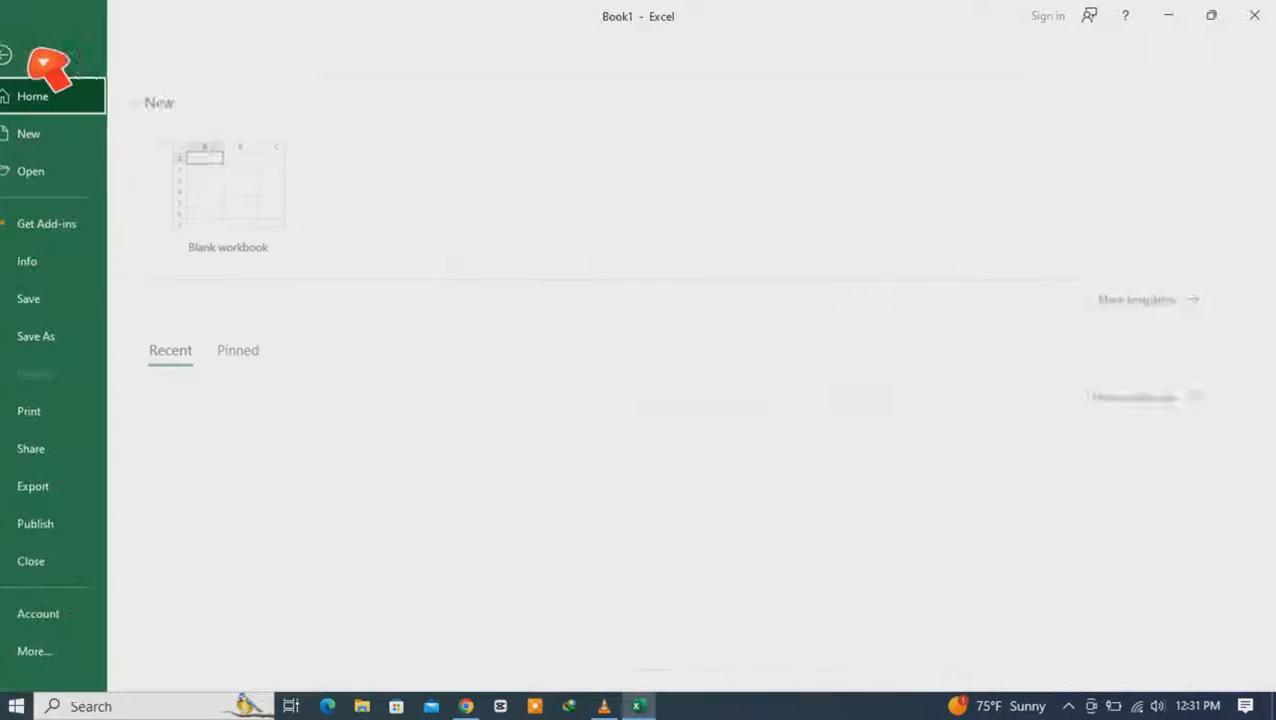